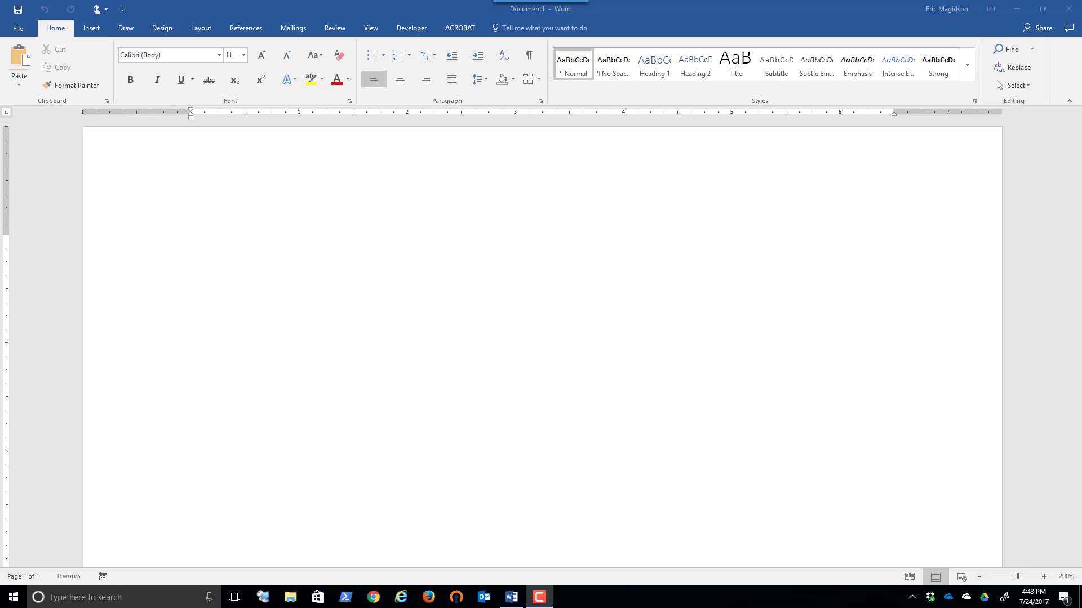
- Enter =rand(5,5) on the blank page to generate five paragraphs (388 words) of sample text
{"action": "left_click", "coordinate": [310, 200]}
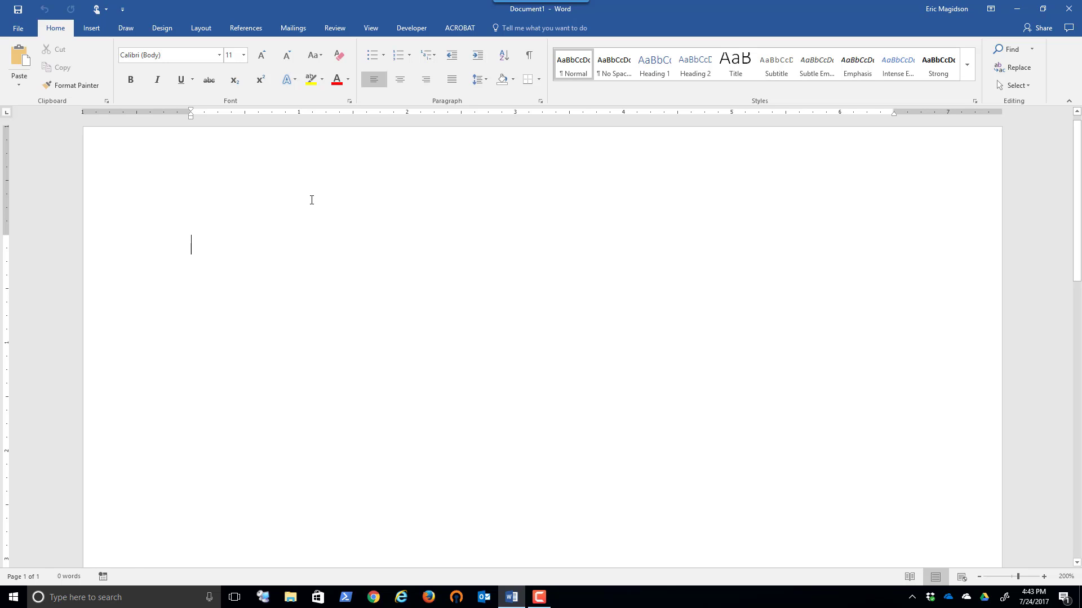
{"action": "type", "text": "=rand"}
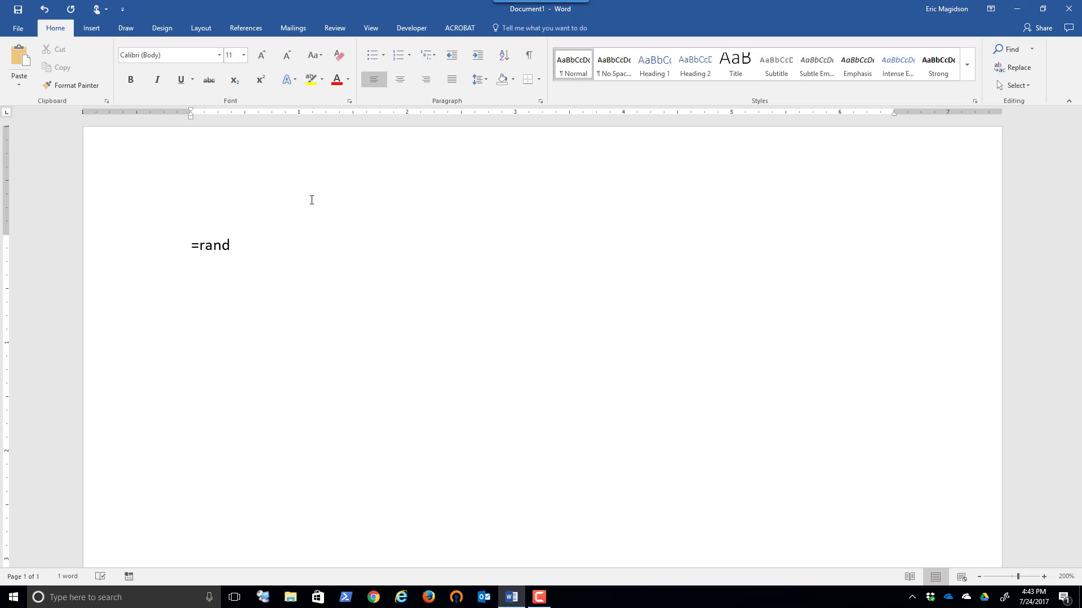
{"action": "type", "text": "(5,5)"}
{"action": "key", "text": "Return"}
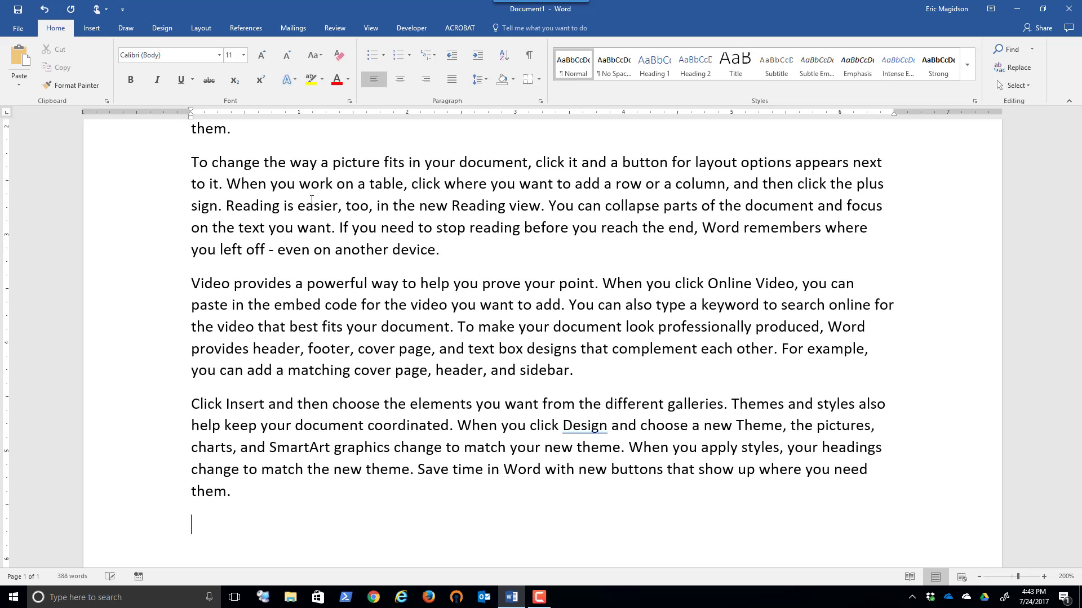
- Scroll to the top and select all the generated sample text with Select All
{"action": "scroll", "coordinate": [360, 178], "scroll_direction": "up", "scroll_amount": 5}
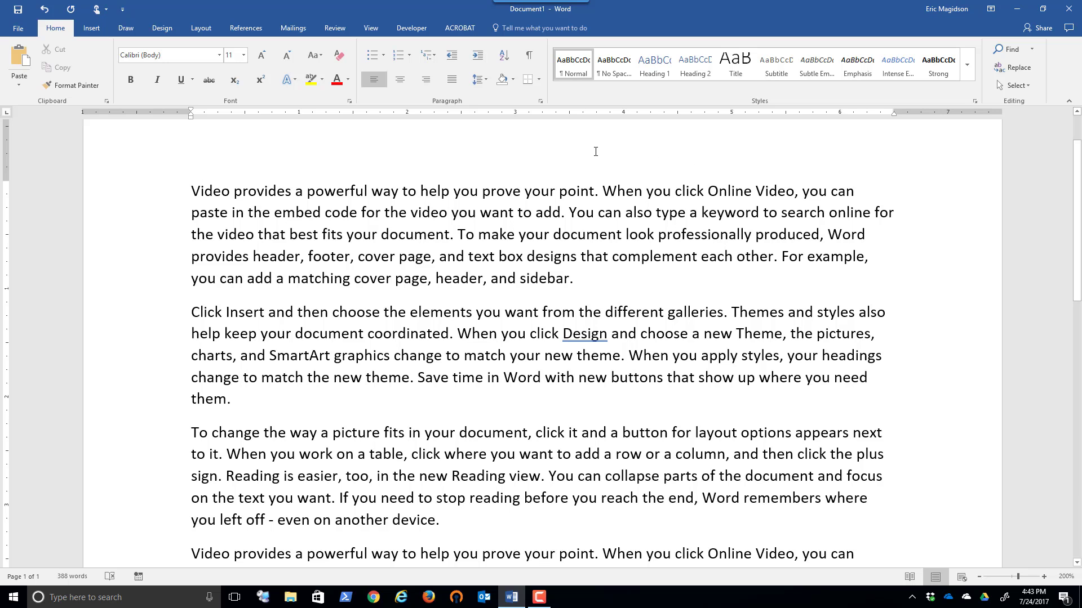
{"action": "scroll", "coordinate": [595, 152], "scroll_direction": "up", "scroll_amount": 1}
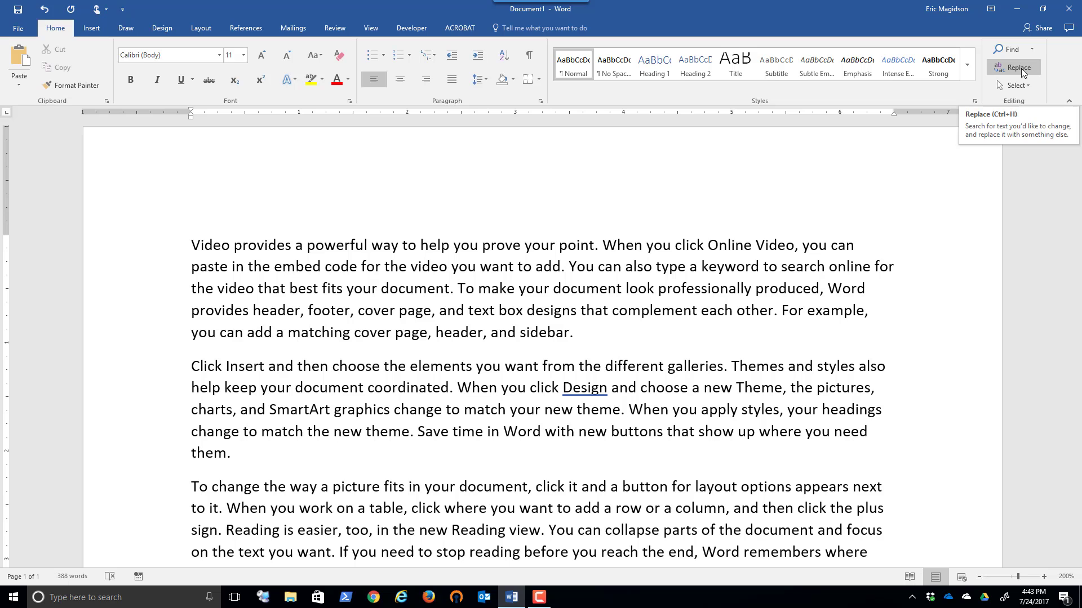
{"action": "left_click", "coordinate": [1029, 83]}
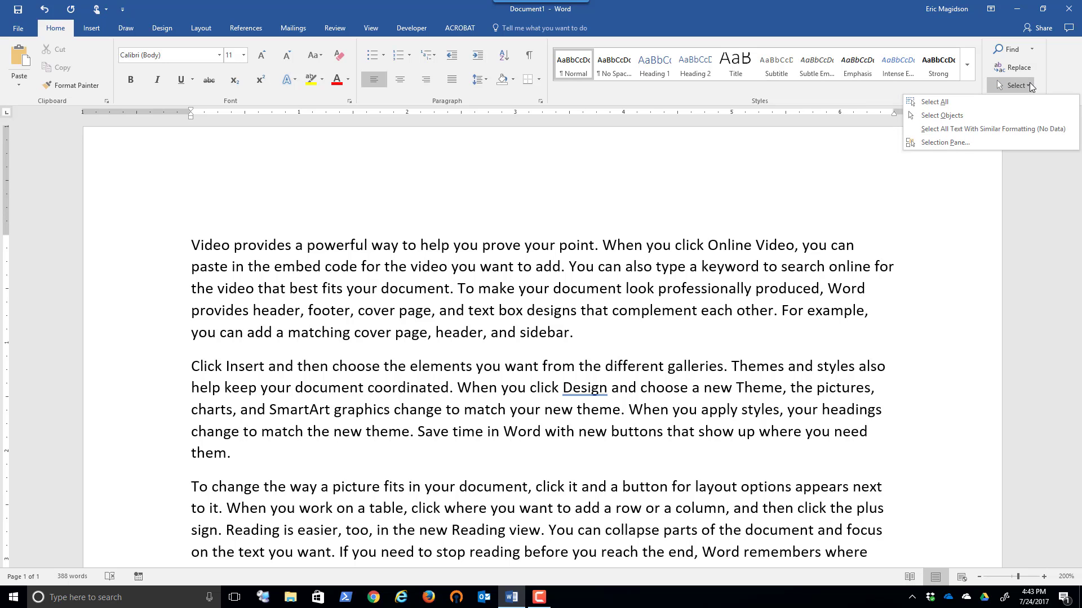
{"action": "left_click", "coordinate": [956, 103]}
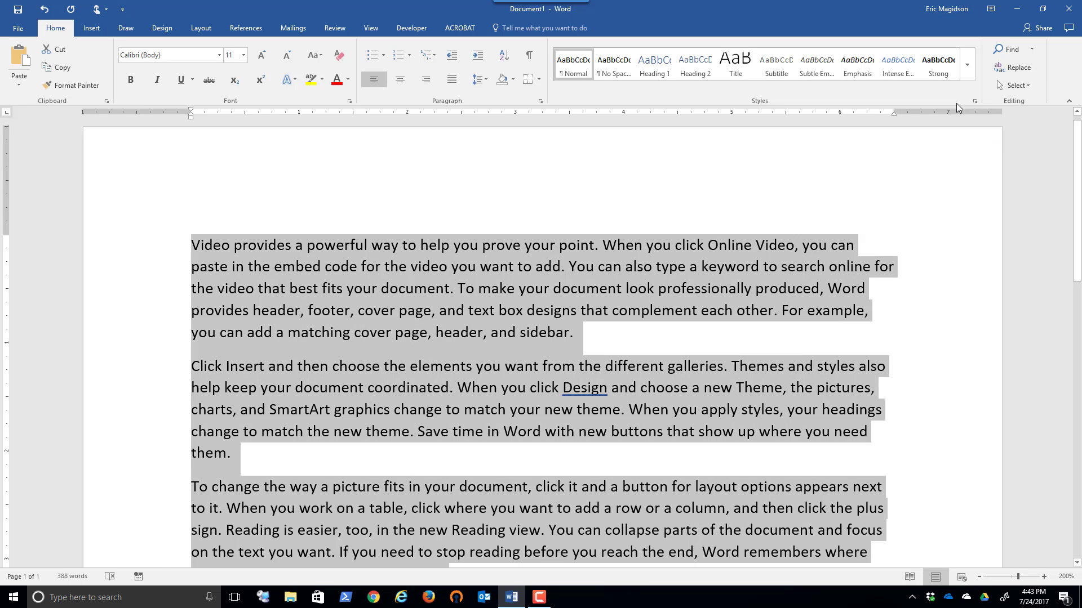
{"action": "left_click", "coordinate": [1028, 84]}
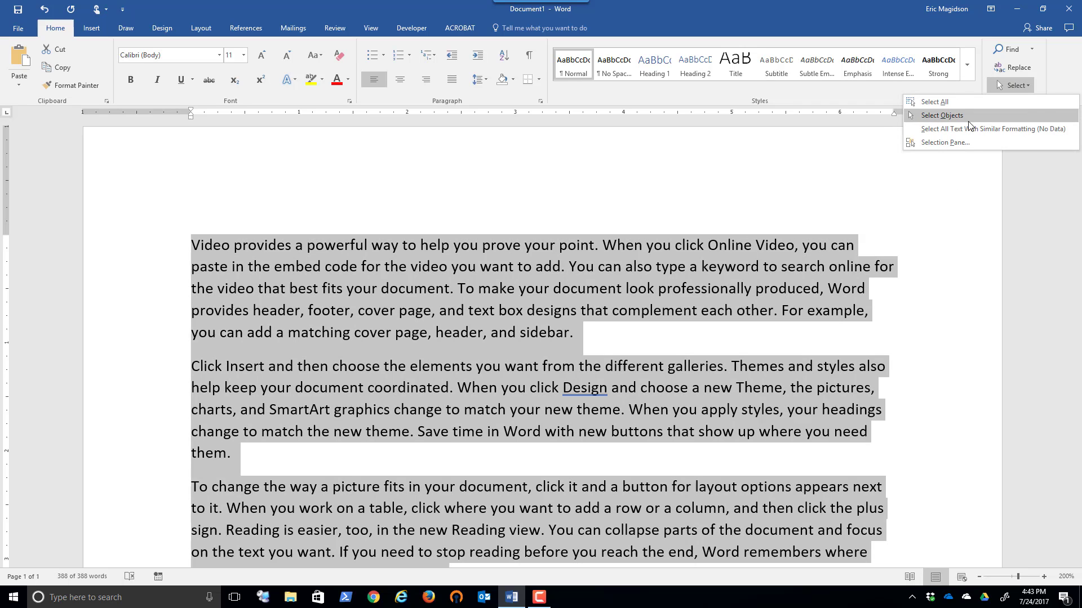
{"action": "left_click", "coordinate": [967, 174]}
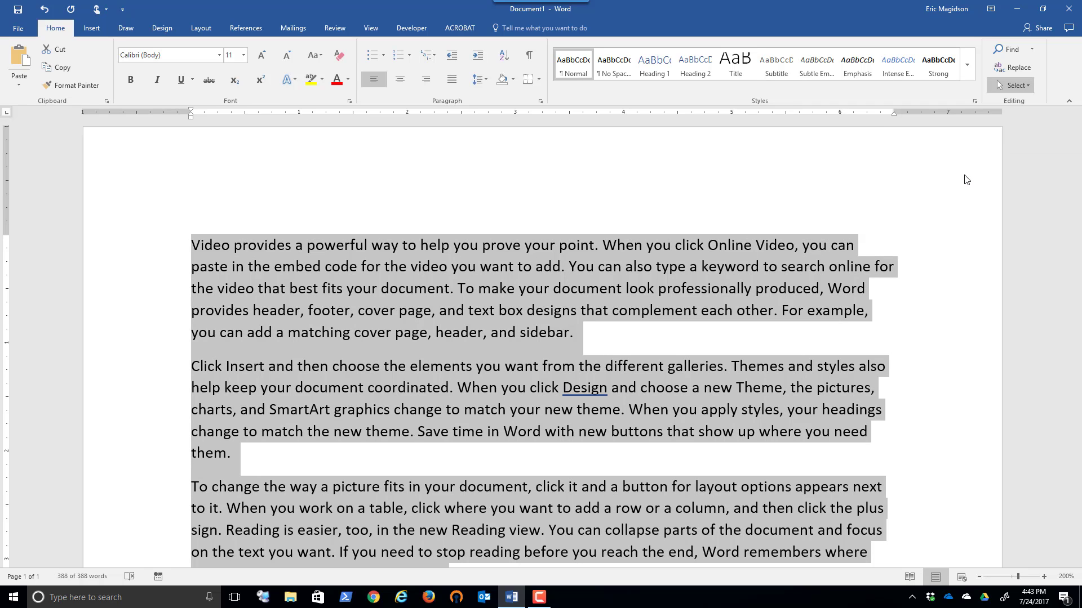
{"action": "left_click", "coordinate": [1033, 49]}
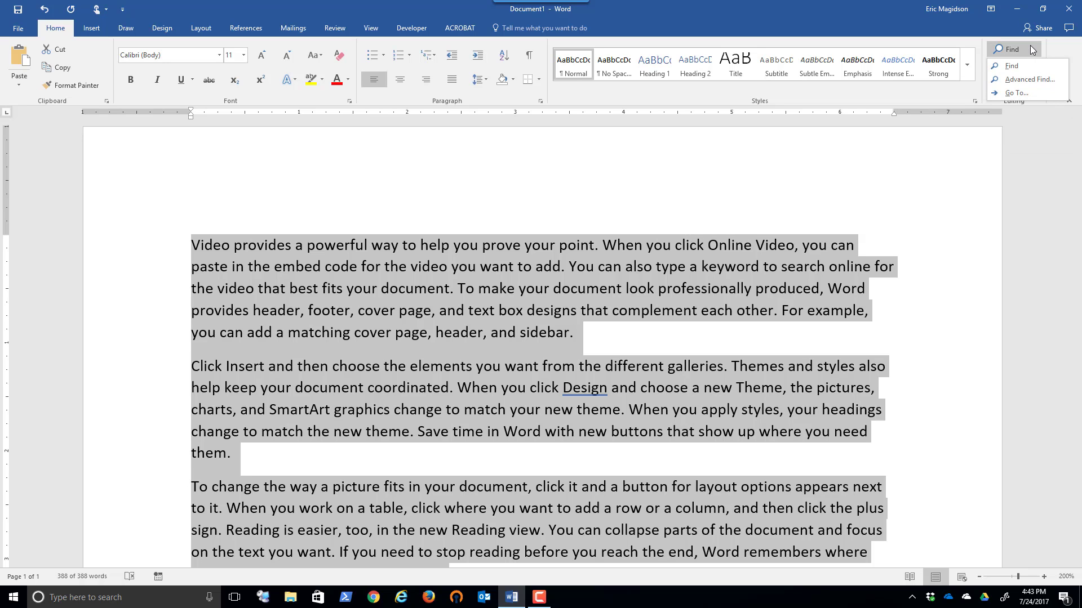
- Search the document for 'Video' in the Navigation pane, finding 8 matches
{"action": "left_click", "coordinate": [1012, 67]}
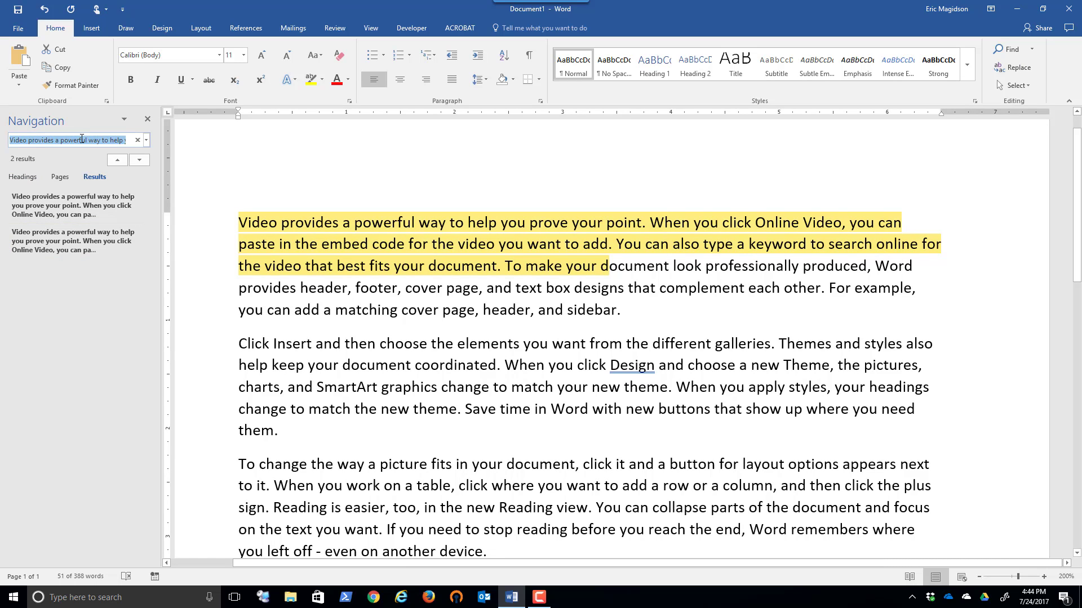
{"action": "type", "text": "Video"}
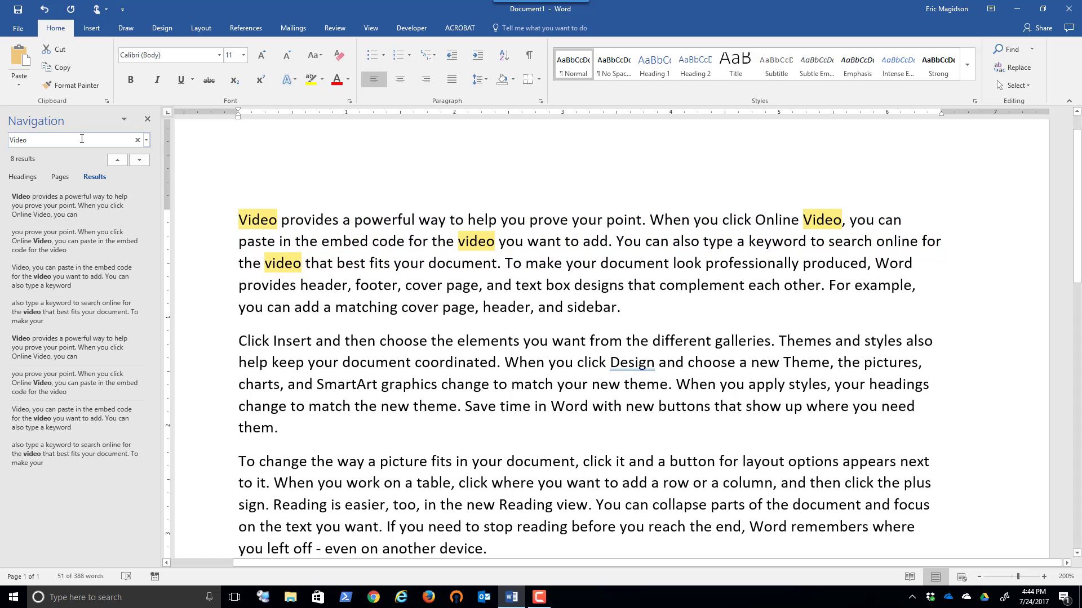
{"action": "key", "text": "Return"}
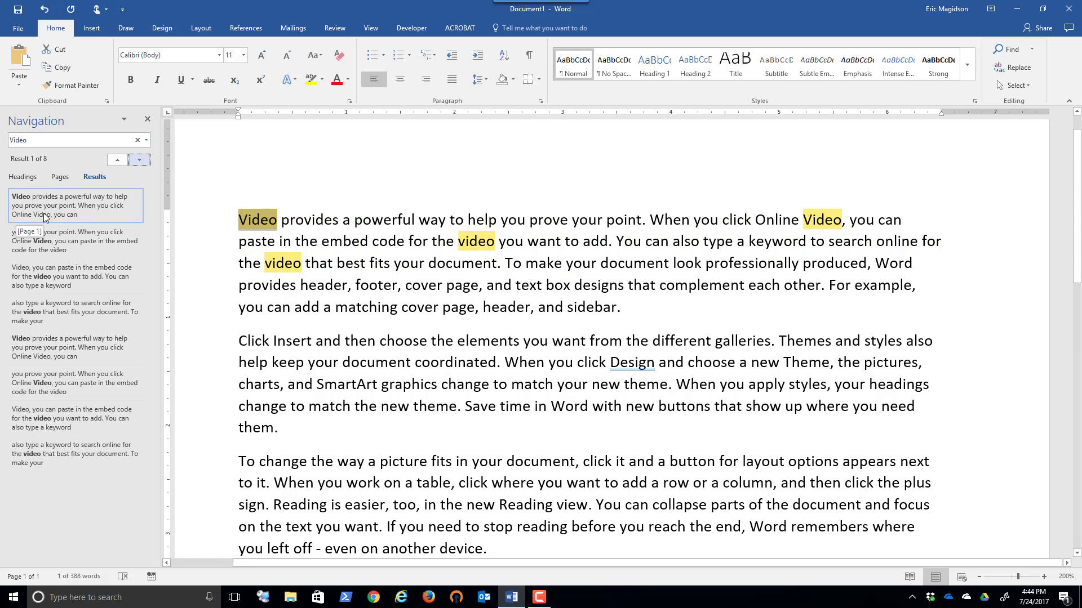
- Step through the Video matches down to the eighth, then jump back to the third
{"action": "left_click", "coordinate": [57, 253]}
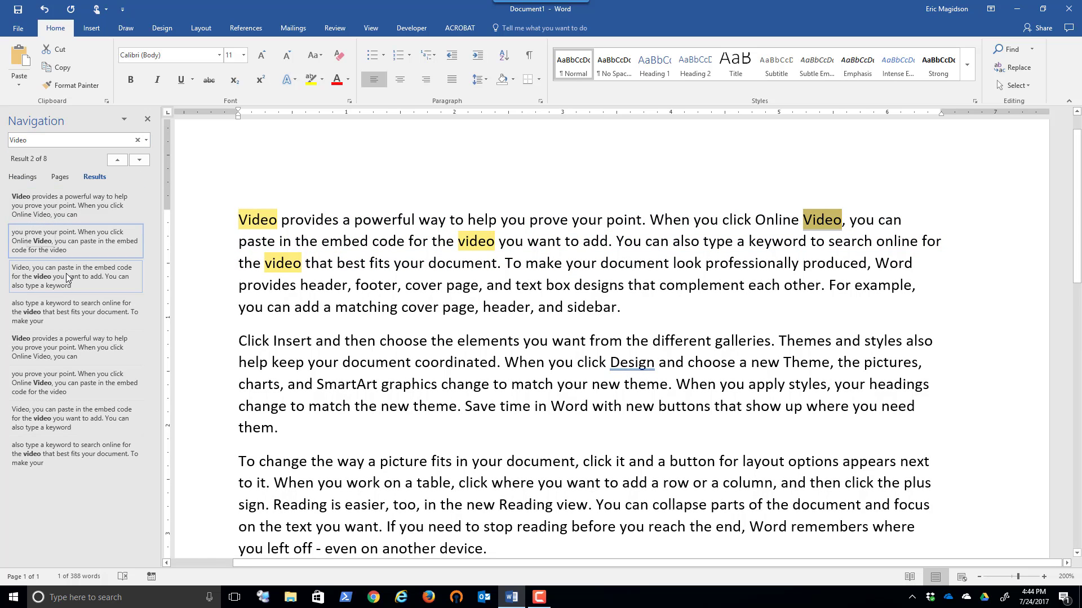
{"action": "left_click", "coordinate": [66, 273]}
{"action": "left_click", "coordinate": [69, 311]}
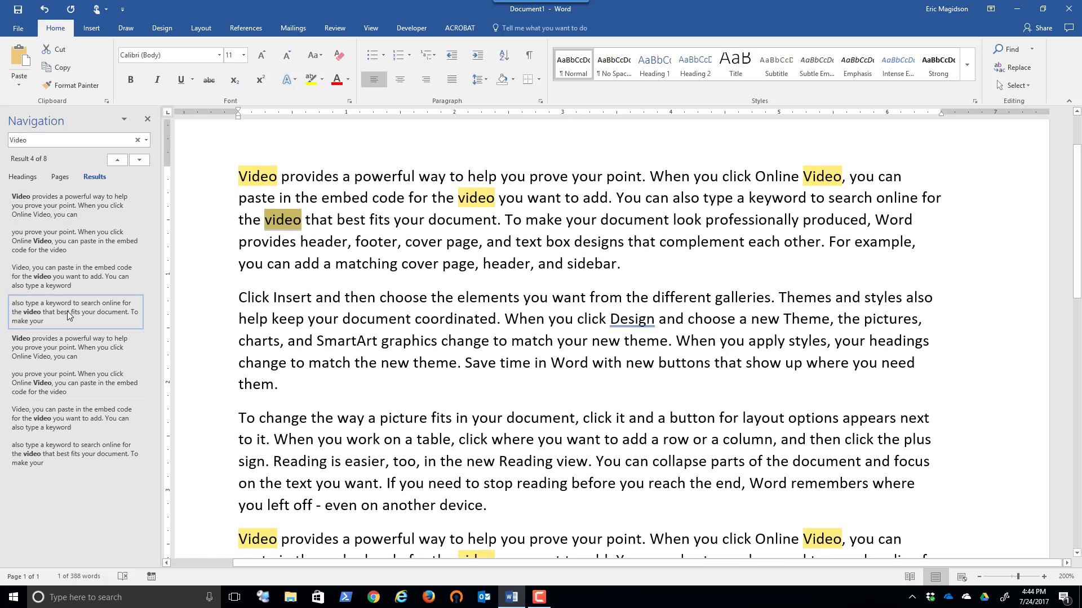
{"action": "left_click", "coordinate": [75, 342]}
{"action": "left_click", "coordinate": [65, 385]}
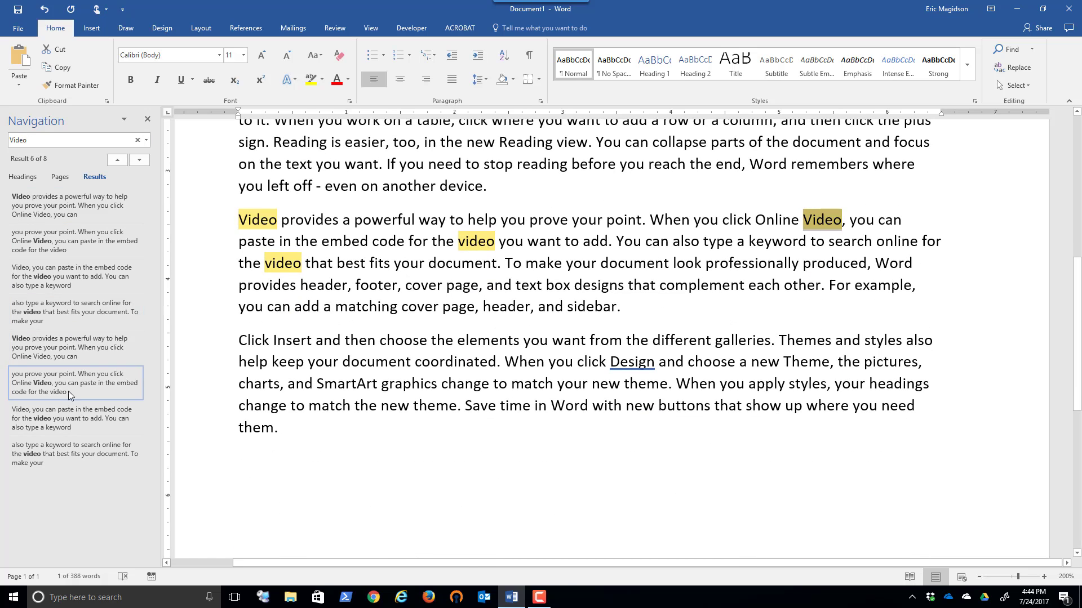
{"action": "left_click", "coordinate": [69, 421]}
{"action": "left_click", "coordinate": [73, 454]}
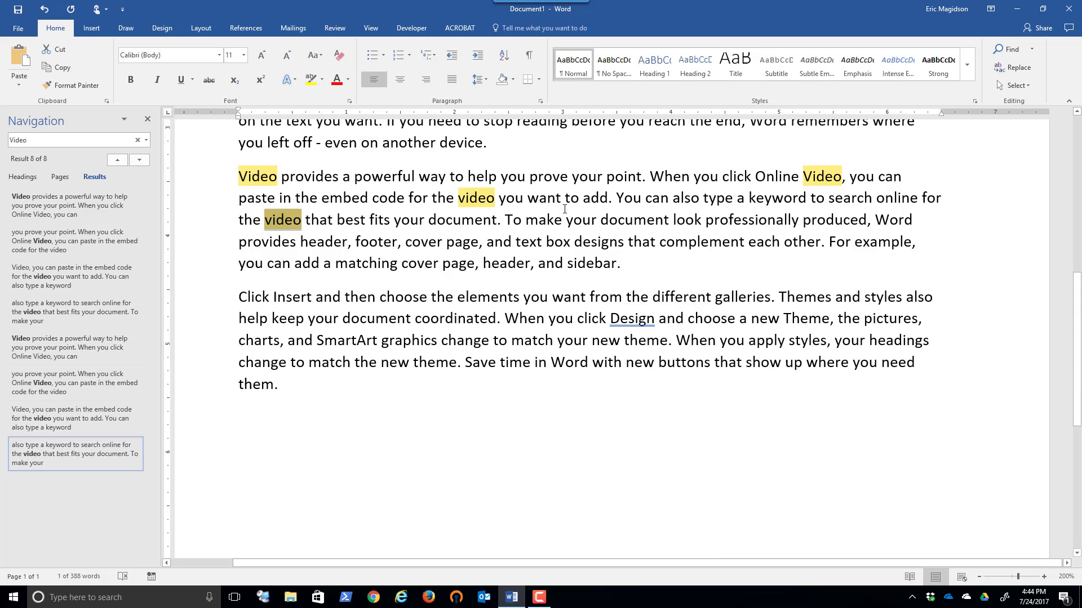
{"action": "scroll", "coordinate": [564, 209], "scroll_direction": "up", "scroll_amount": 4}
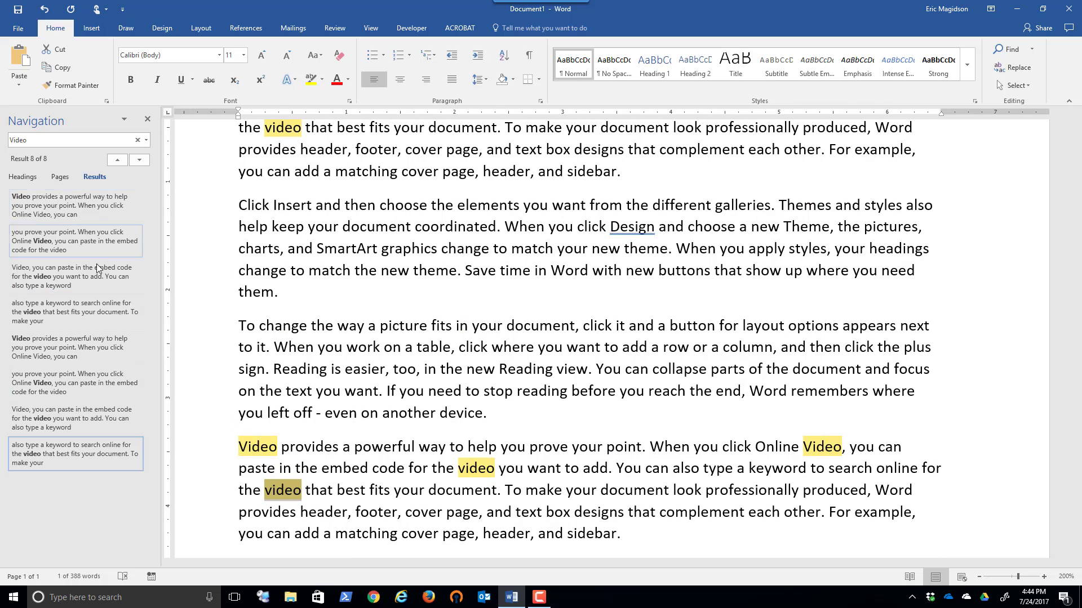
{"action": "left_click", "coordinate": [97, 269]}
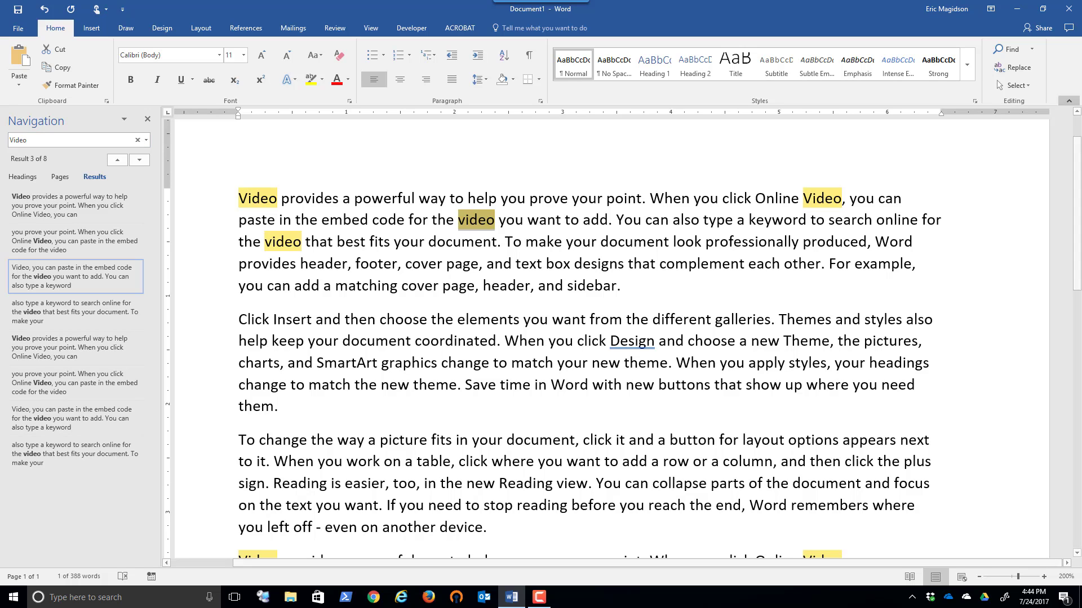
- Enter 'Moving Pictures' as the replacement for video in Find and Replace
{"action": "left_click", "coordinate": [1018, 67]}
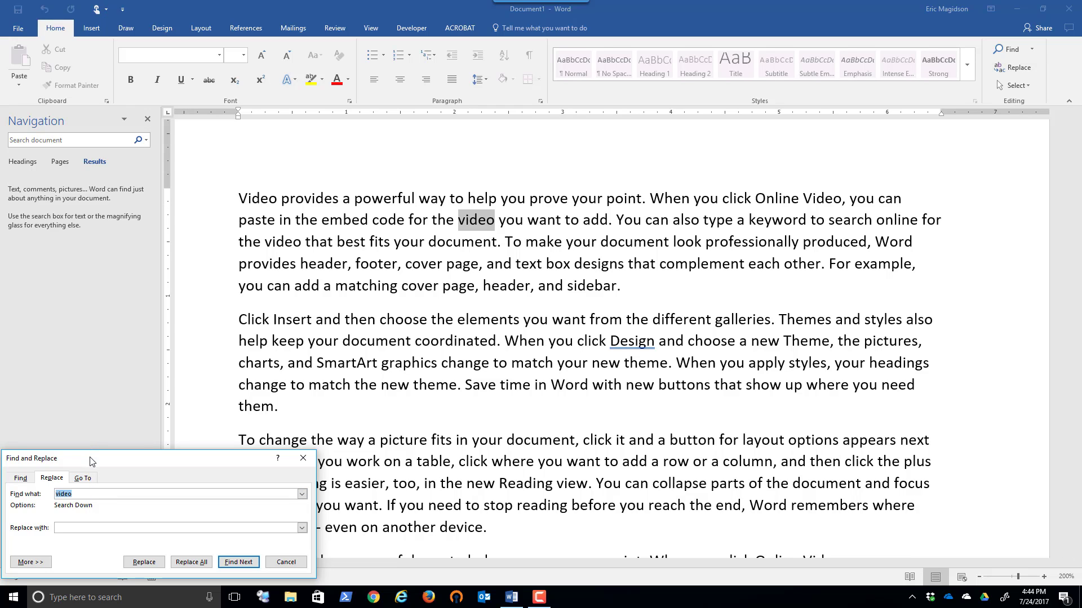
{"action": "left_click_drag", "start_coordinate": [92, 461], "coordinate": [183, 313]}
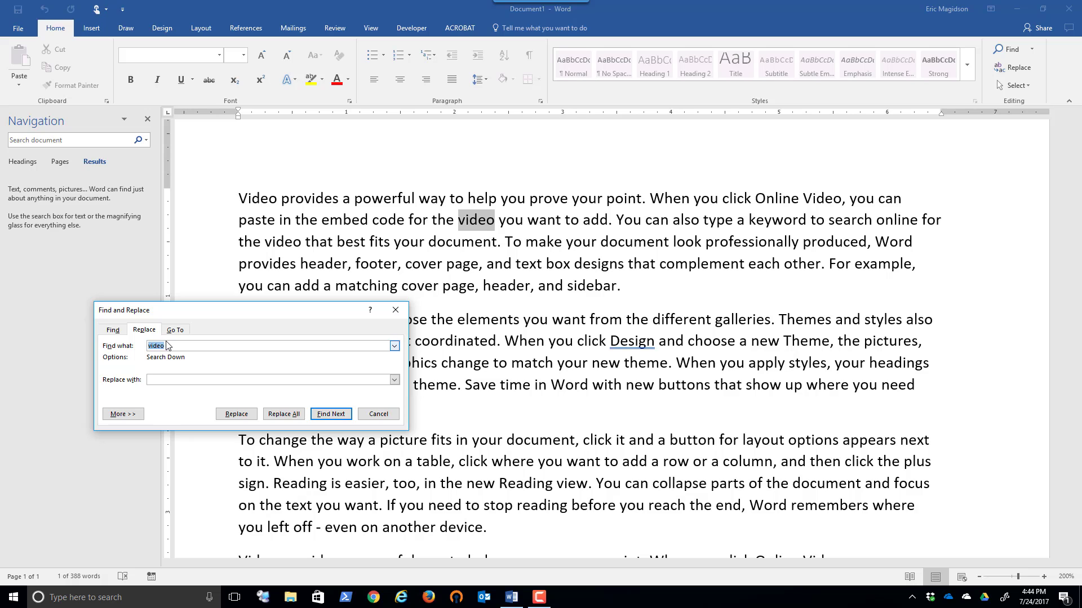
{"action": "left_click", "coordinate": [168, 379]}
{"action": "type", "text": "Mvogin"}
{"action": "key", "text": "BackSpace"}
{"action": "key", "text": "BackSpace"}
{"action": "key", "text": "BackSpace"}
{"action": "type", "text": "oving Pictures"}
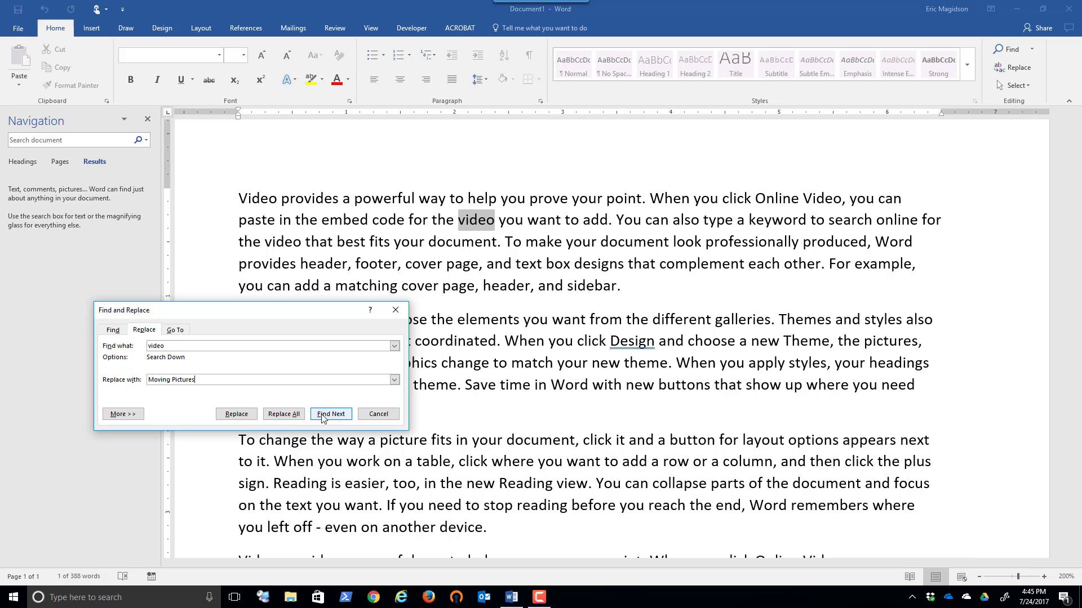
- Replace video with Moving Pictures once, then Replace All from the start, 6 changes in total
{"action": "left_click", "coordinate": [229, 415]}
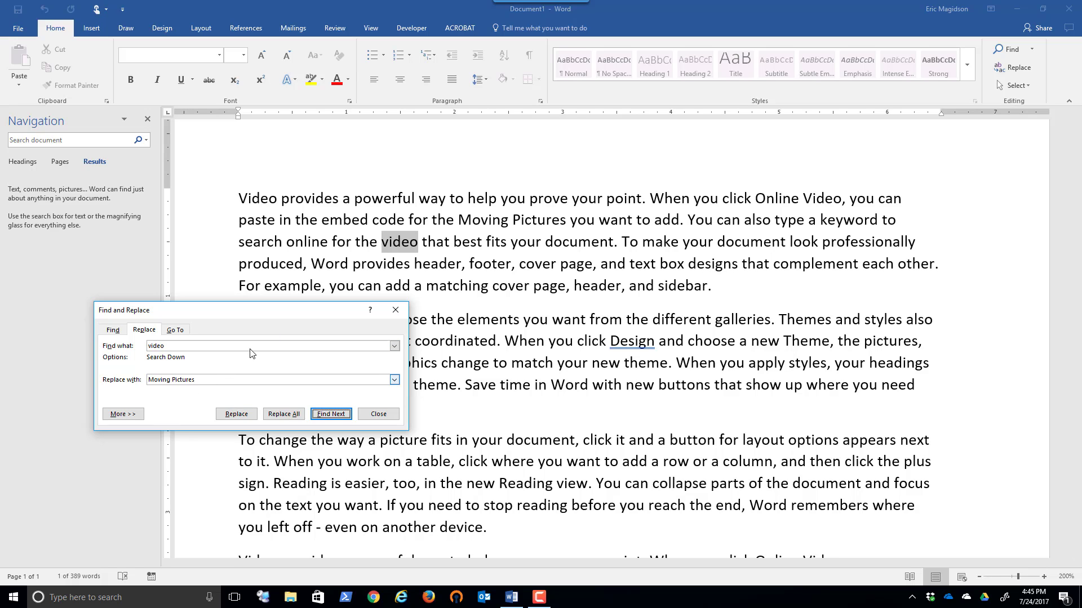
{"action": "left_click", "coordinate": [517, 219]}
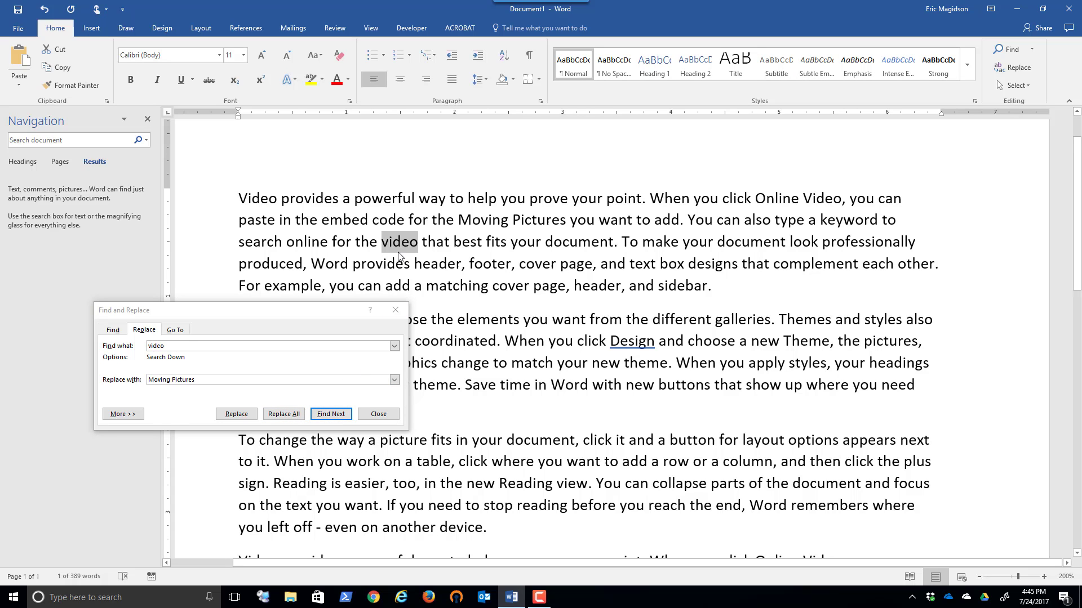
{"action": "left_click", "coordinate": [236, 414]}
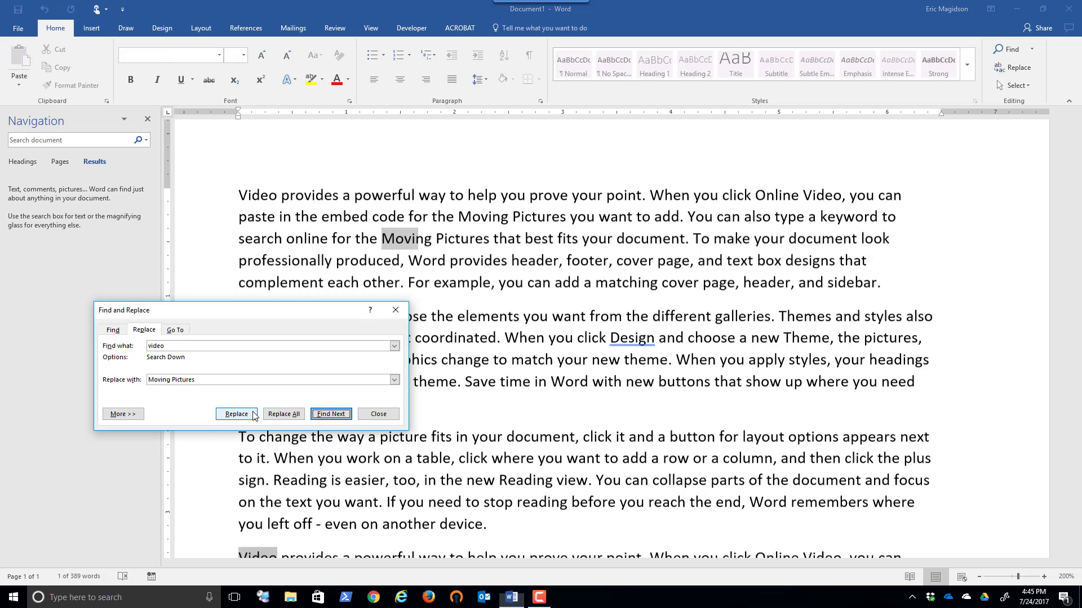
{"action": "left_click", "coordinate": [284, 414]}
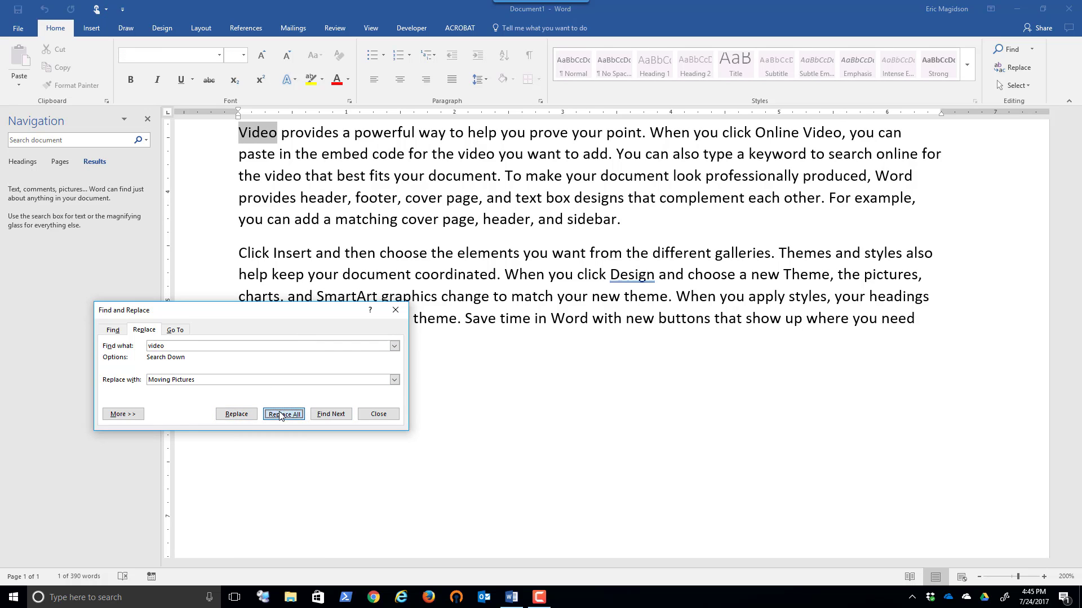
{"action": "left_click", "coordinate": [522, 333]}
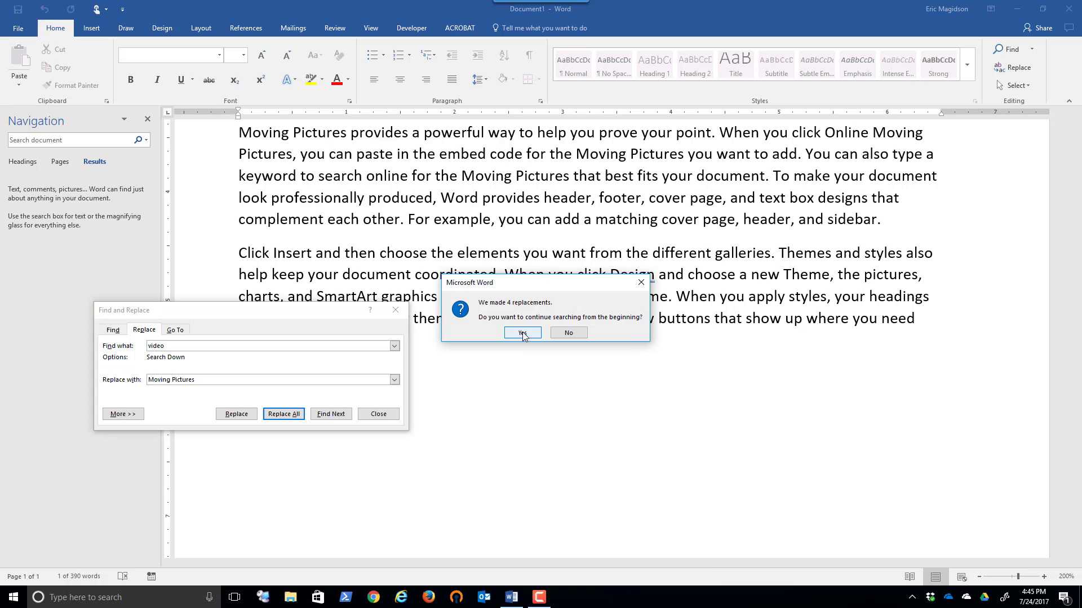
{"action": "left_click", "coordinate": [543, 331]}
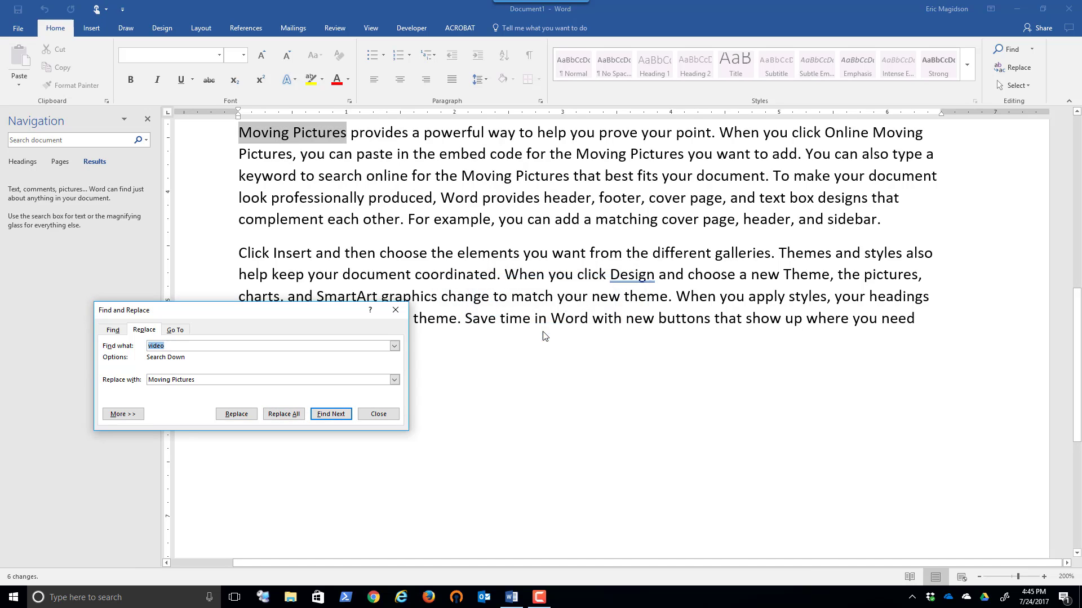
- Close Find and Replace and search 'video' in the Navigation pane, confirming no matches remain
{"action": "scroll", "coordinate": [544, 332], "scroll_direction": "up", "scroll_amount": 3}
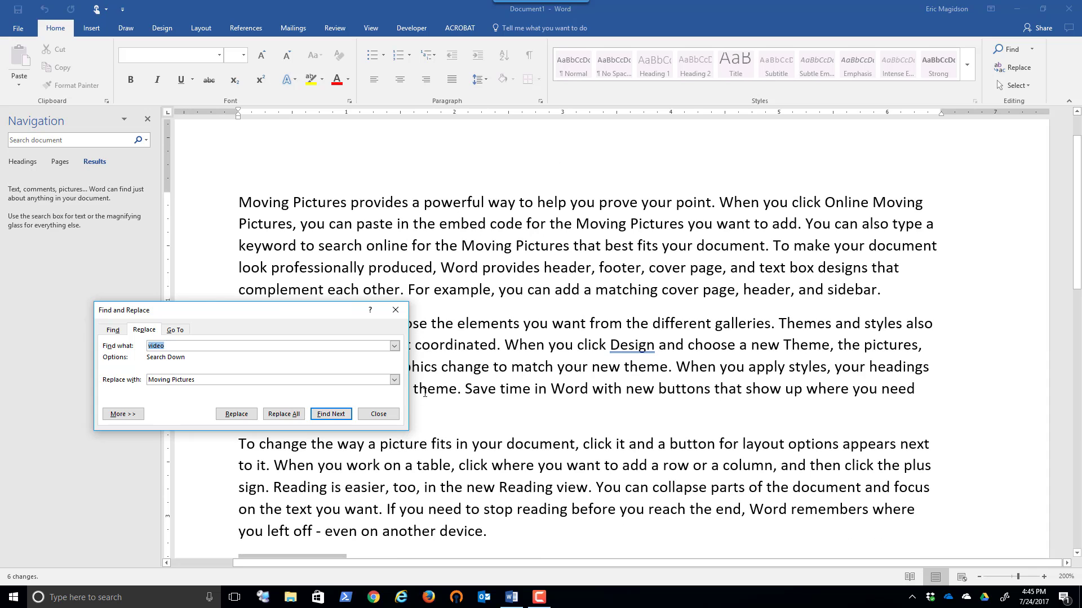
{"action": "left_click", "coordinate": [381, 416]}
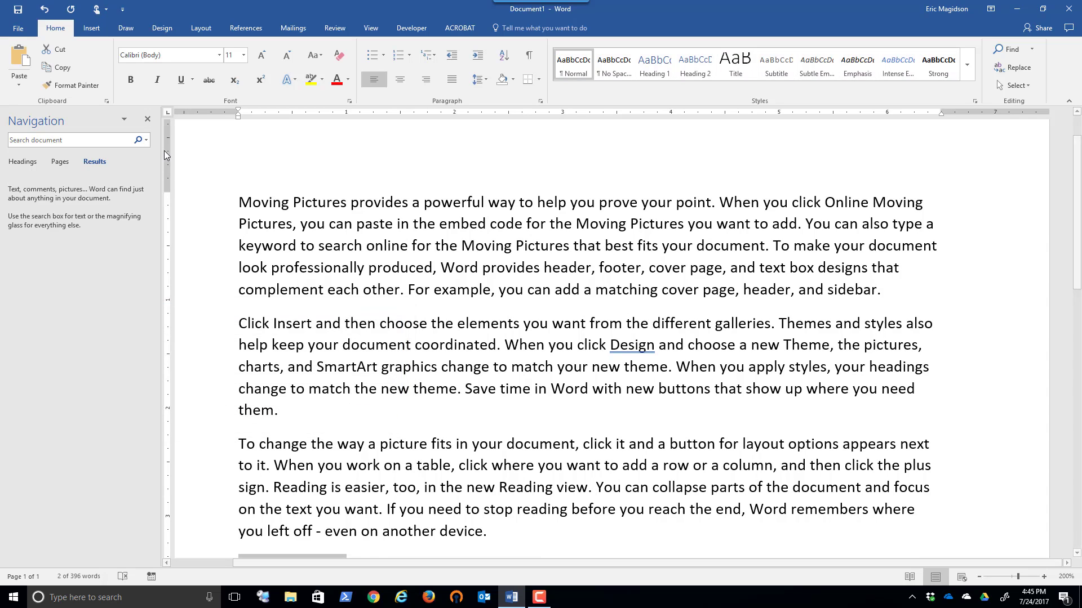
{"action": "left_click", "coordinate": [101, 143]}
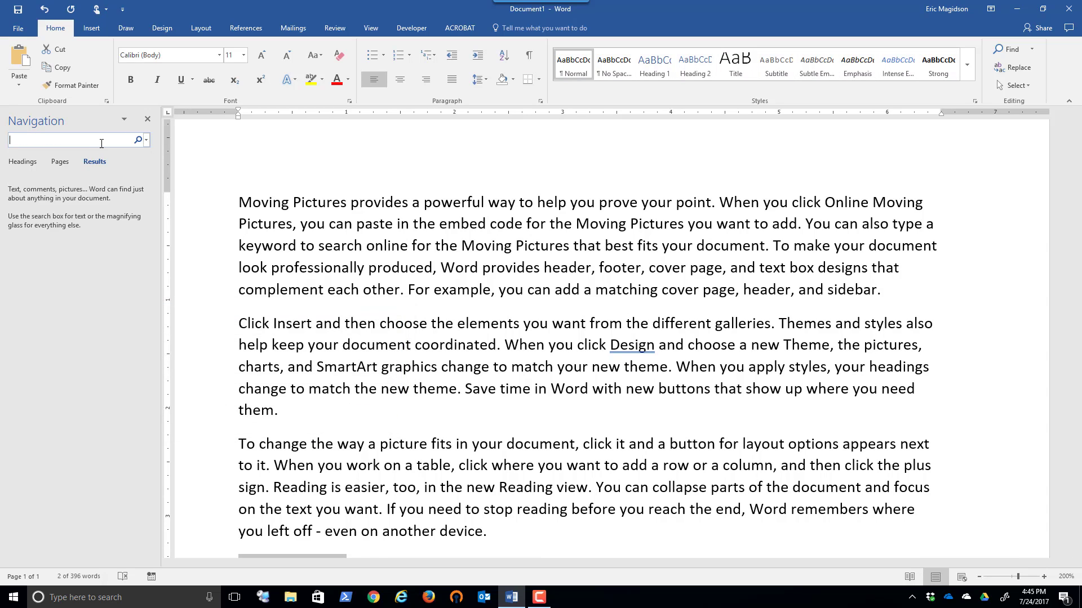
{"action": "type", "text": "video"}
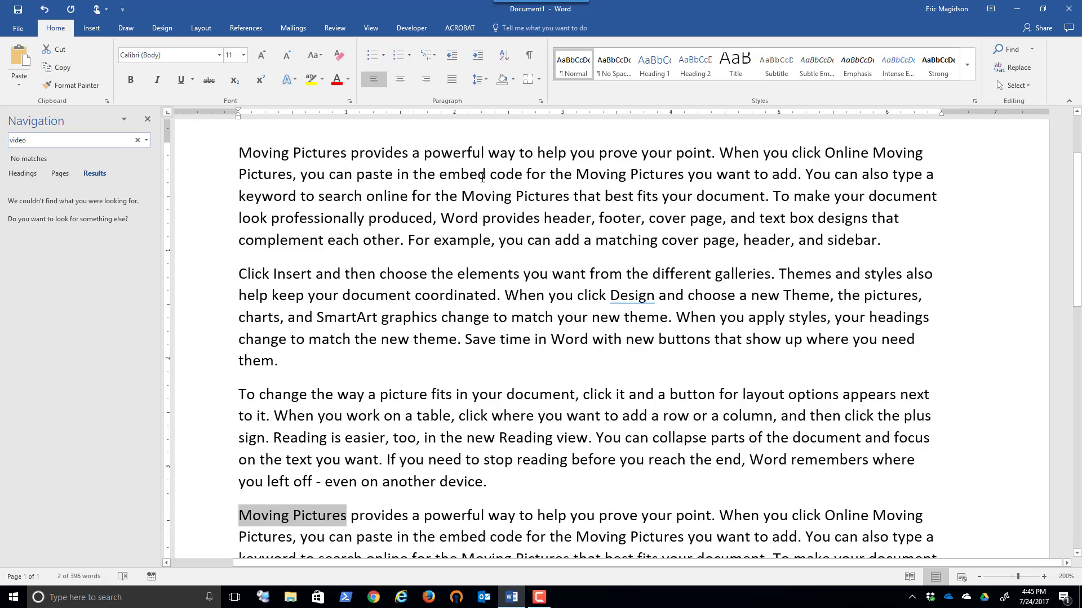
{"action": "scroll", "coordinate": [483, 174], "scroll_direction": "up", "scroll_amount": 3}
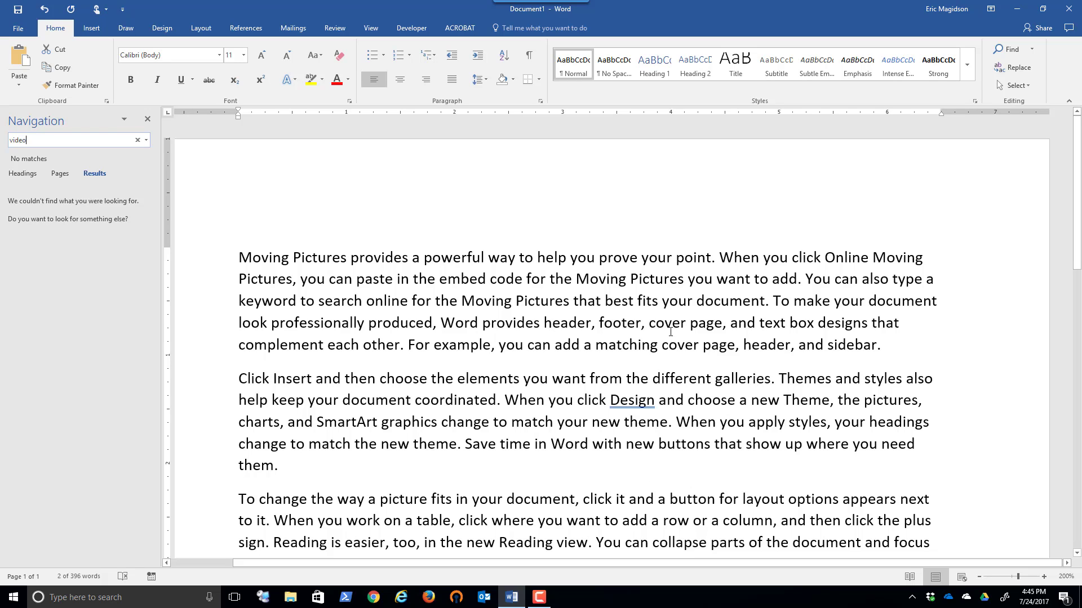
- Reopen Find and Replace with Match case on and search for 'Green', finding no matches
{"action": "left_click", "coordinate": [1016, 70]}
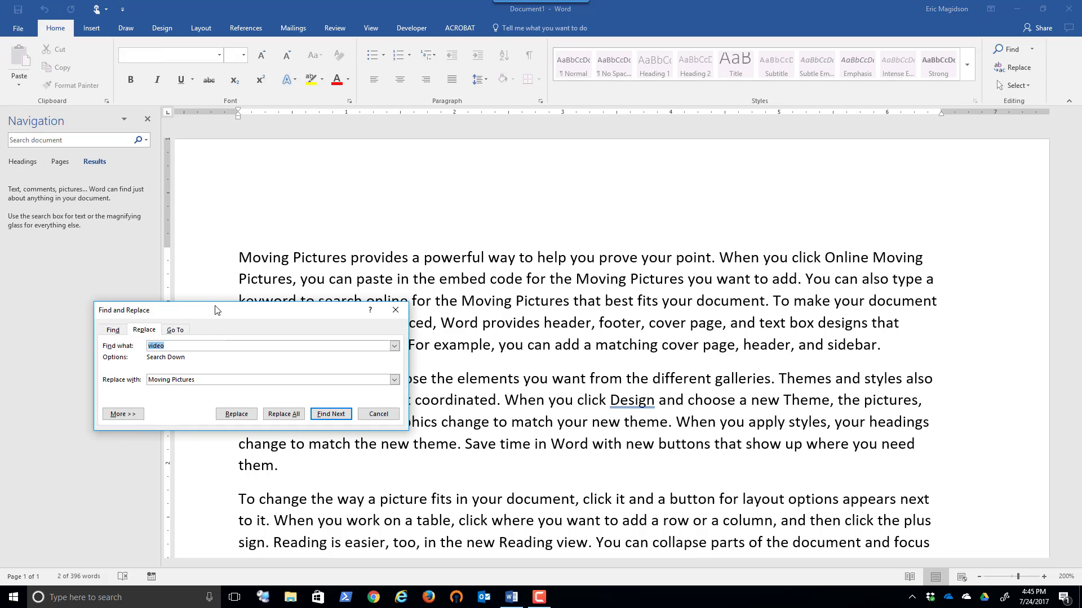
{"action": "left_click", "coordinate": [137, 417]}
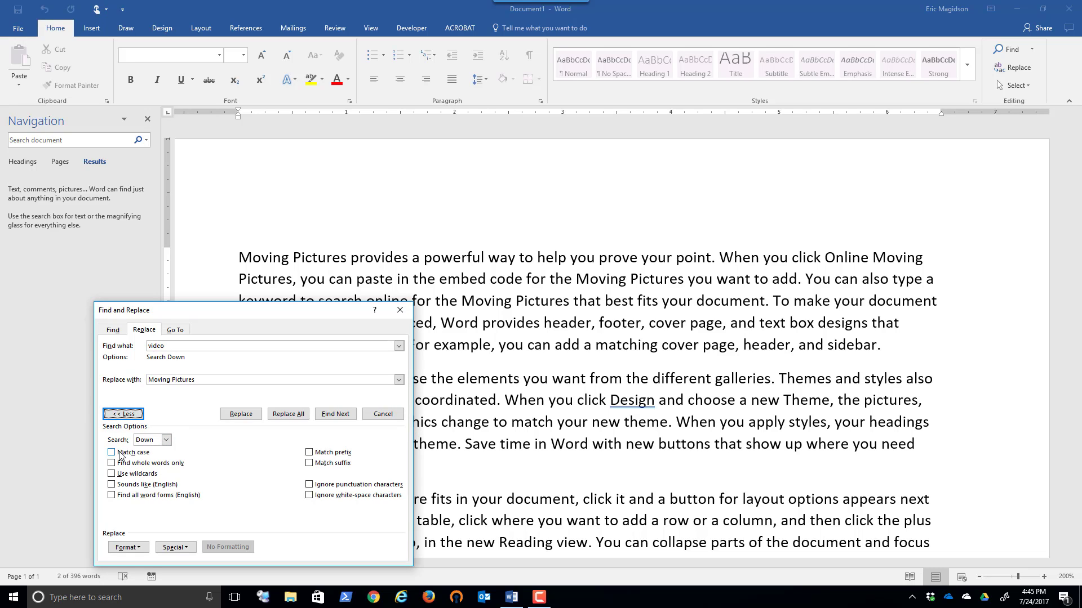
{"action": "left_click", "coordinate": [112, 454]}
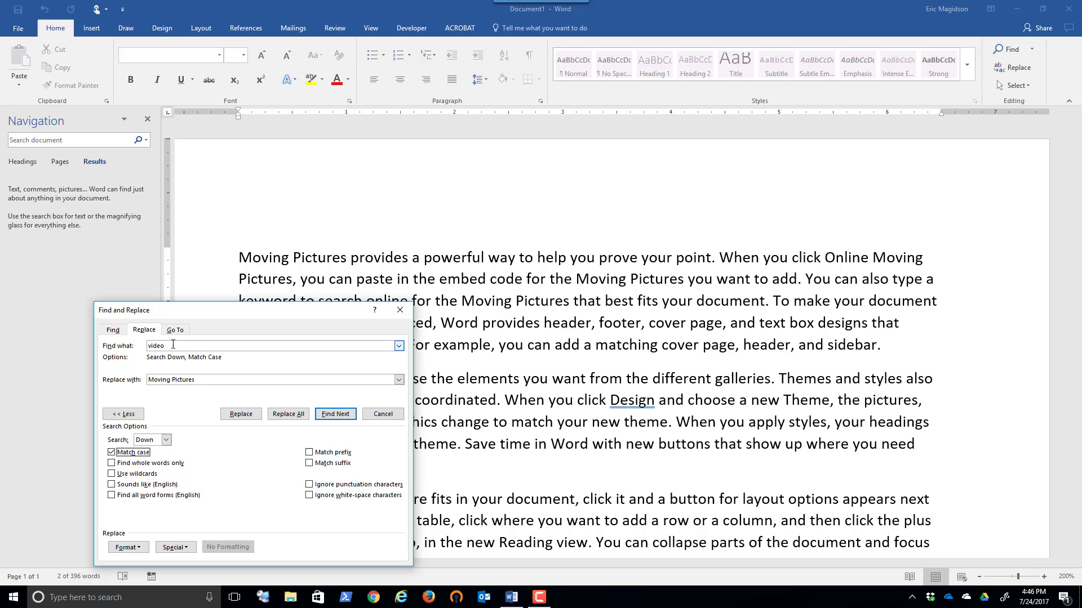
{"action": "key", "text": "alt+n"}
{"action": "type", "text": "Green"}
{"action": "key", "text": "Return"}
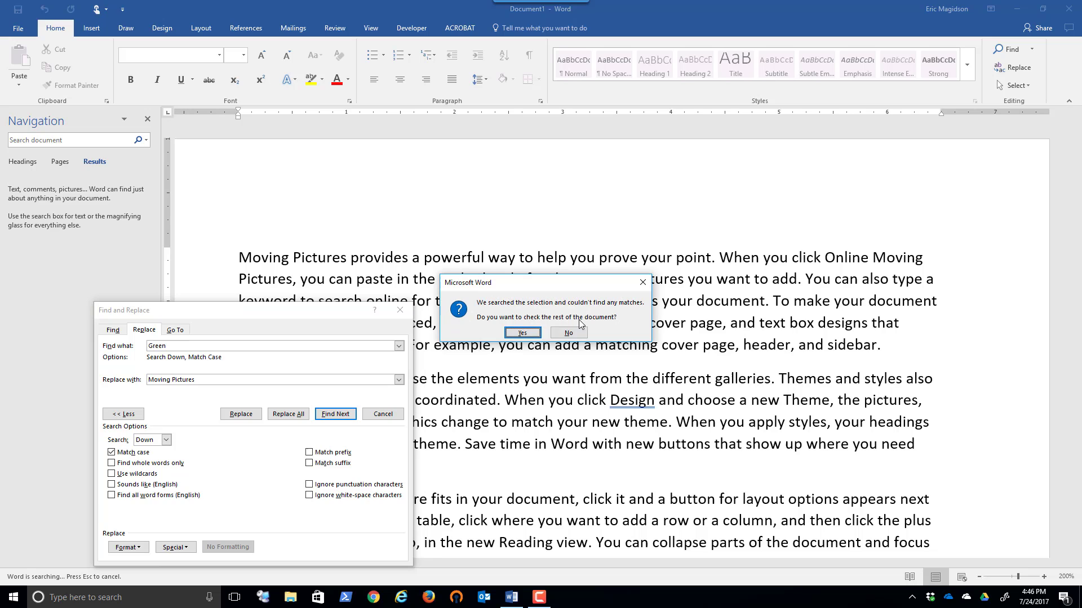
{"action": "left_click", "coordinate": [582, 336]}
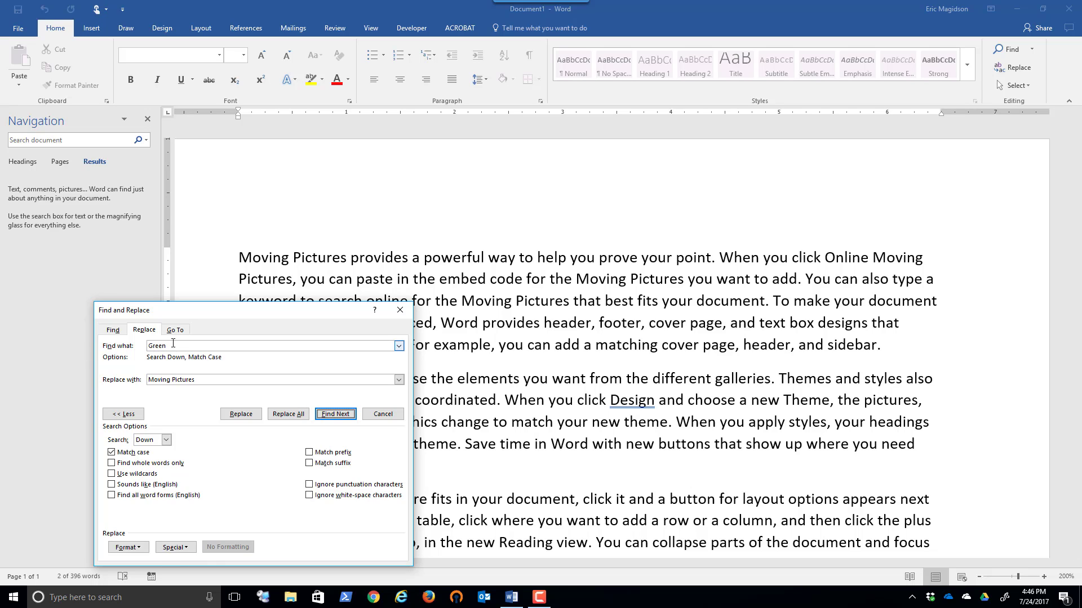
- Search case-sensitively for capitalised 'Theme', continuing through the rest of the document
{"action": "left_click_drag", "start_coordinate": [173, 344], "coordinate": [146, 346]}
{"action": "type", "text": "Theme"}
{"action": "key", "text": "Return"}
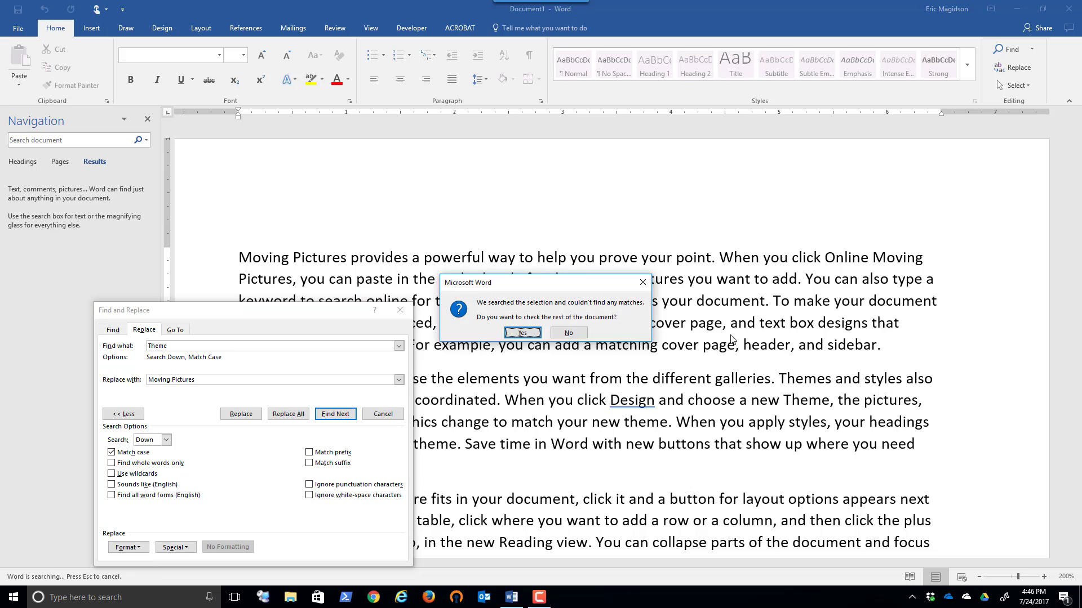
{"action": "left_click", "coordinate": [522, 333]}
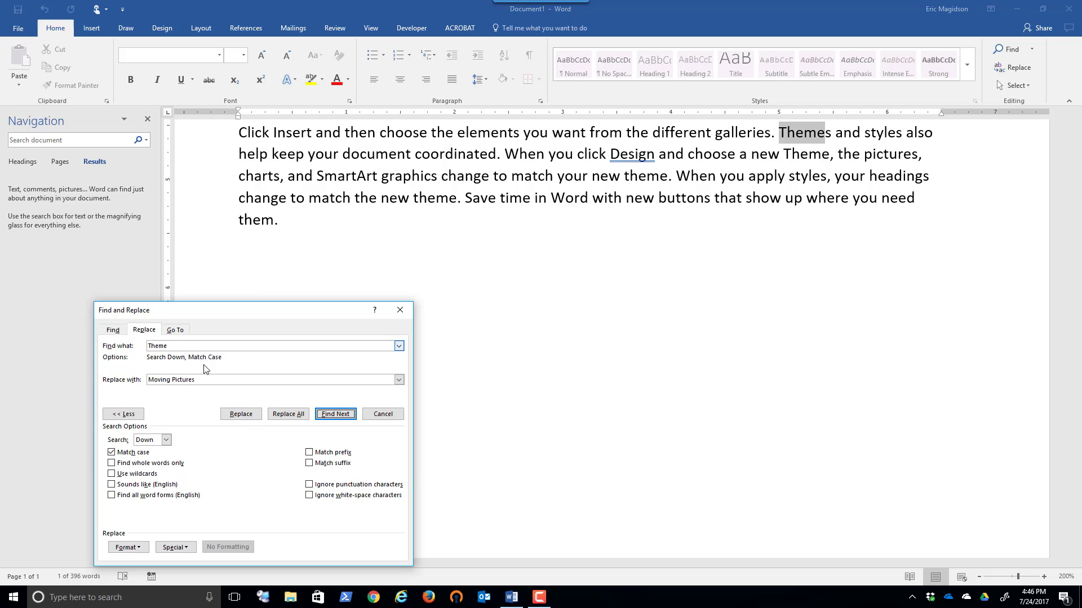
- Replace two capitalised 'Theme' occurrences in the last paragraph with lowercase 'theme'
{"action": "triple_click", "coordinate": [209, 381]}
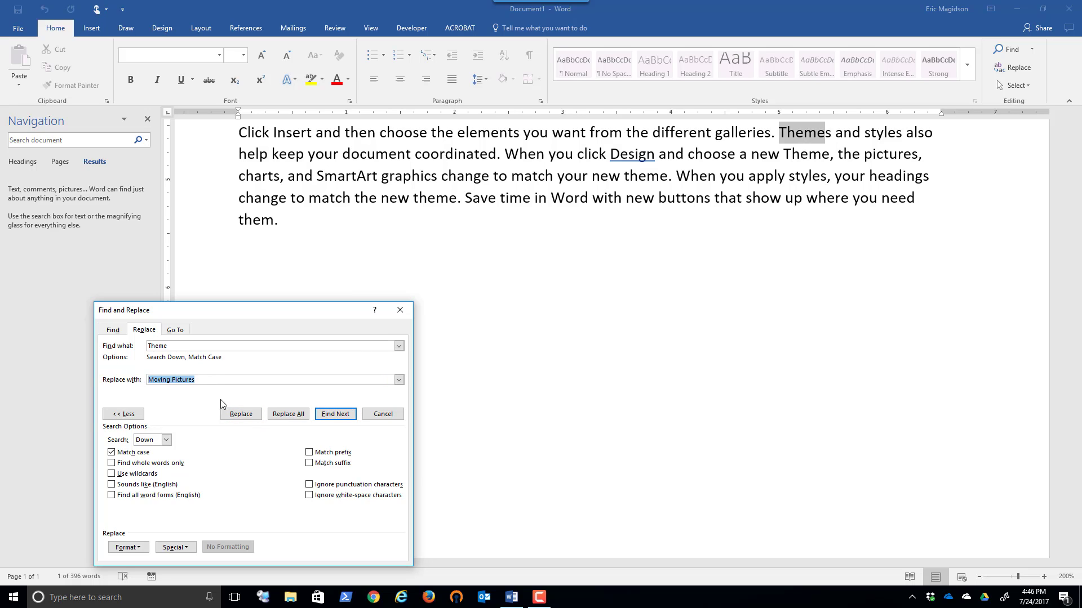
{"action": "type", "text": "theme"}
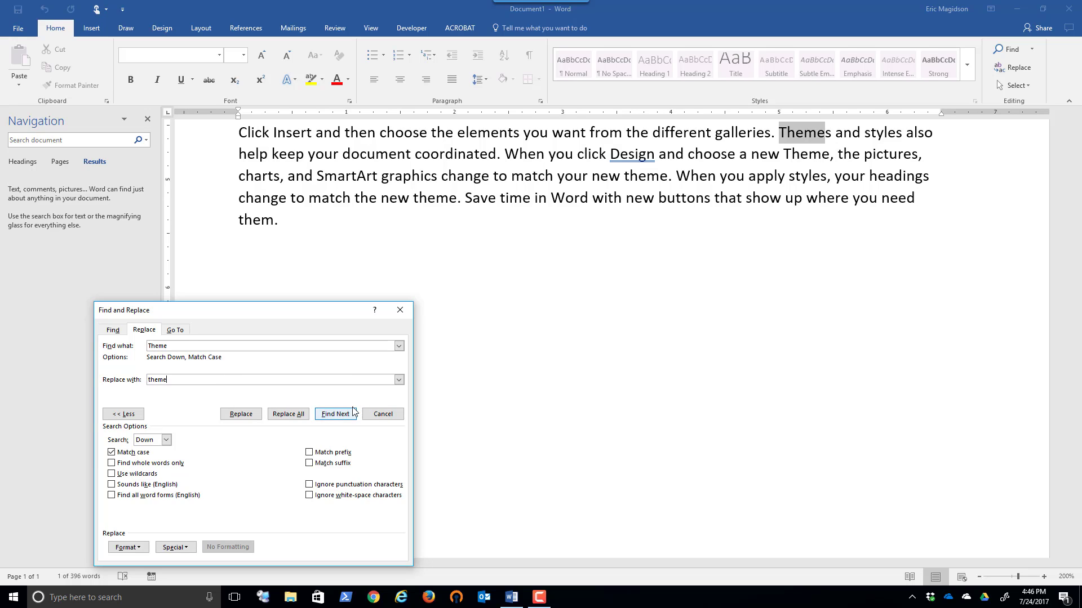
{"action": "left_click", "coordinate": [249, 415]}
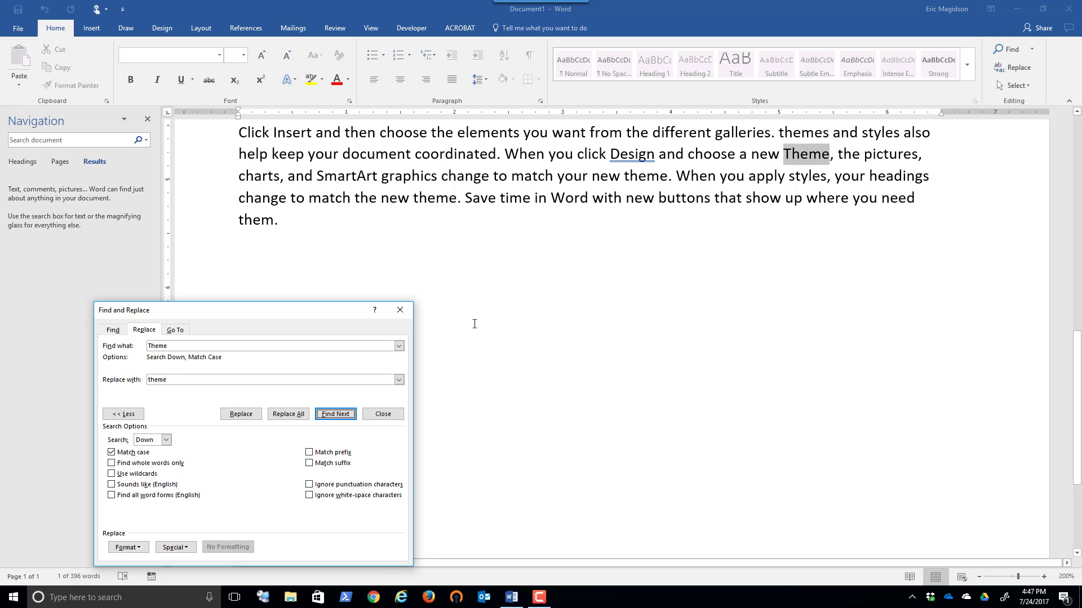
{"action": "left_click", "coordinate": [247, 420]}
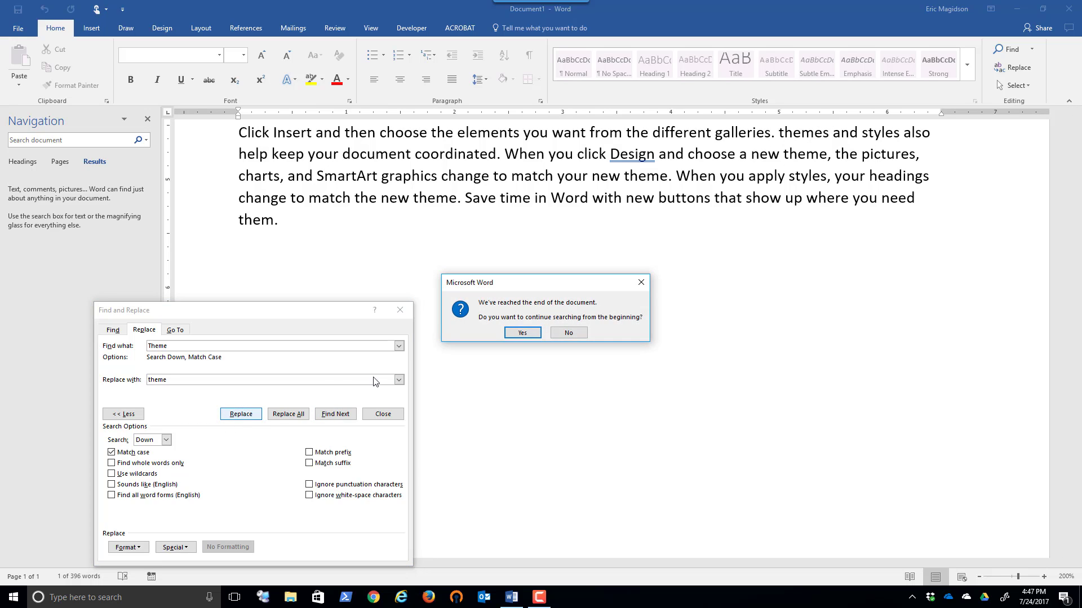
{"action": "left_click", "coordinate": [526, 336]}
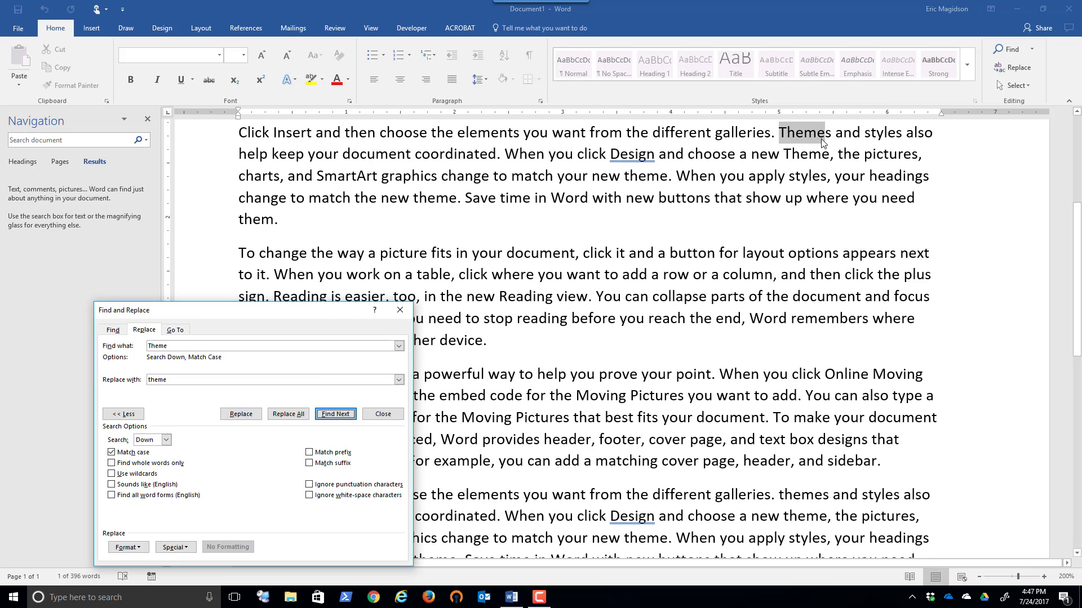